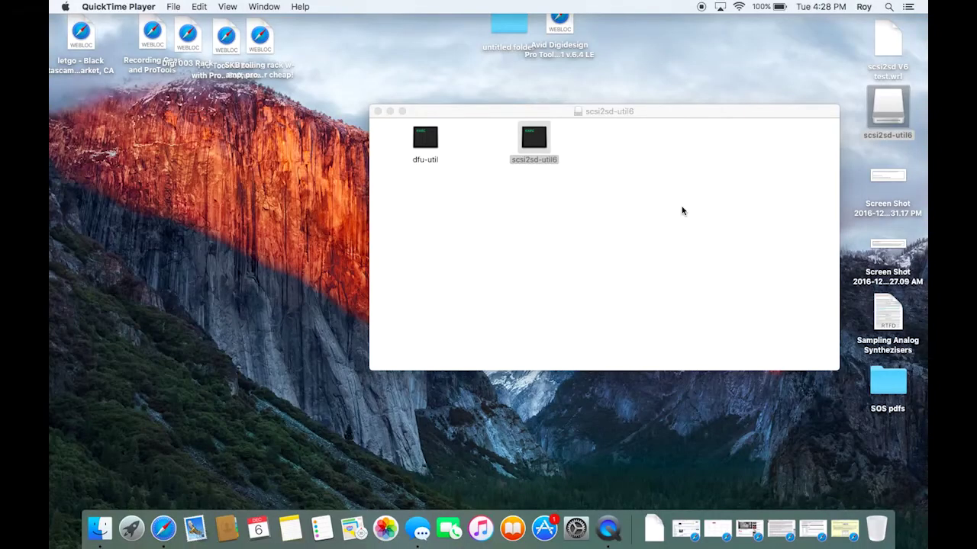
# Step: Launch scsi2sd-util6 and move its window right to reveal the Terminal and log windows
pyautogui.doubleClick(534, 145)
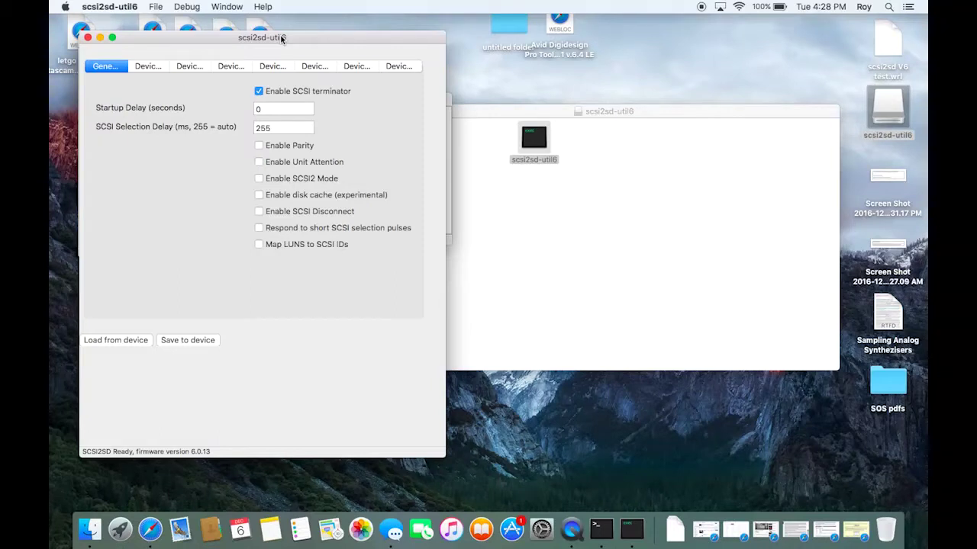
pyautogui.moveTo(281, 39); pyautogui.dragTo(498, 36)
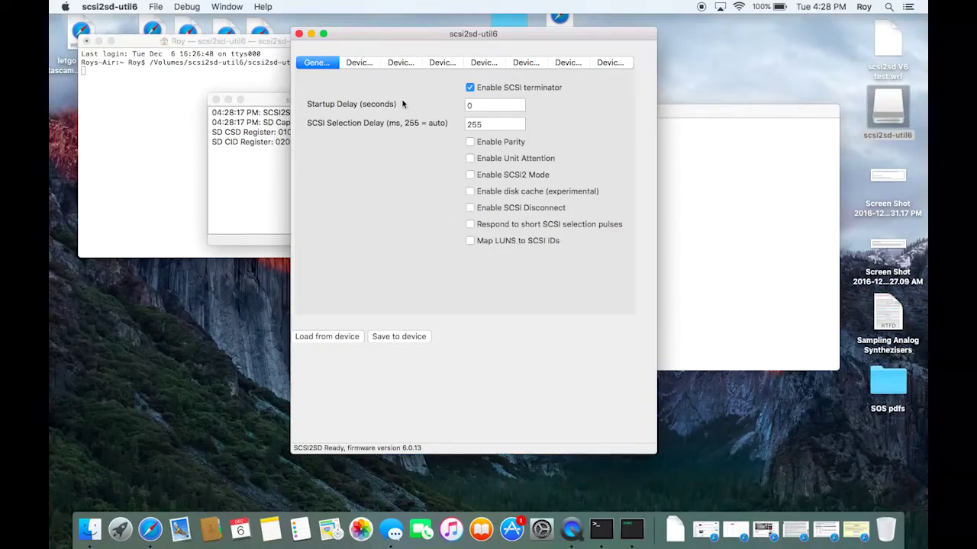
# Step: Load the board's configuration so Device 1 shows SCSI ID 0 as a 2 GB hard drive
pyautogui.click(364, 62)
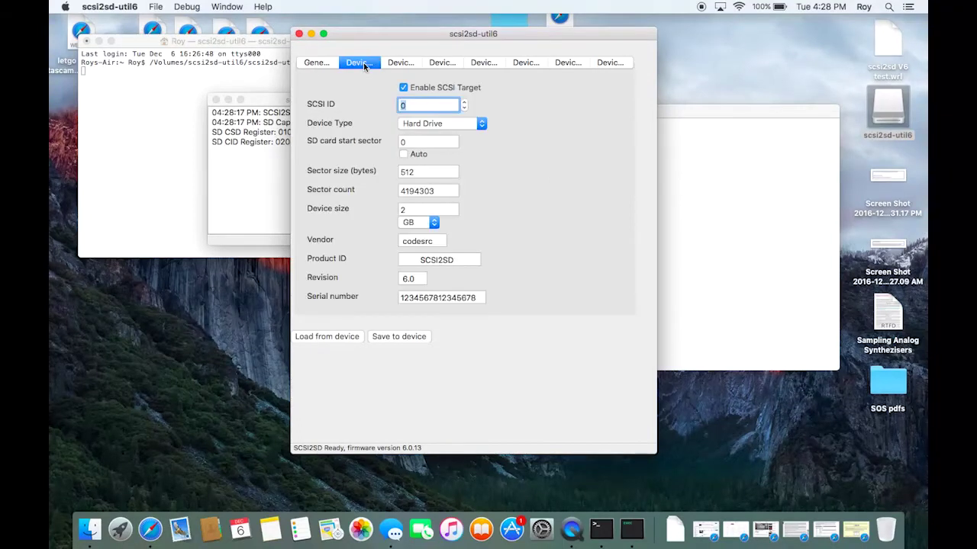
pyautogui.click(401, 64)
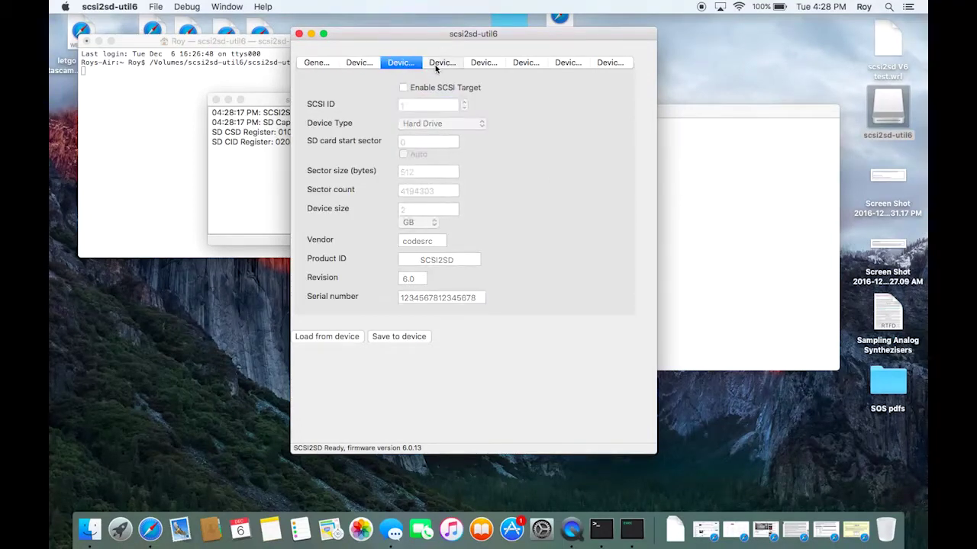
pyautogui.click(439, 64)
pyautogui.click(367, 64)
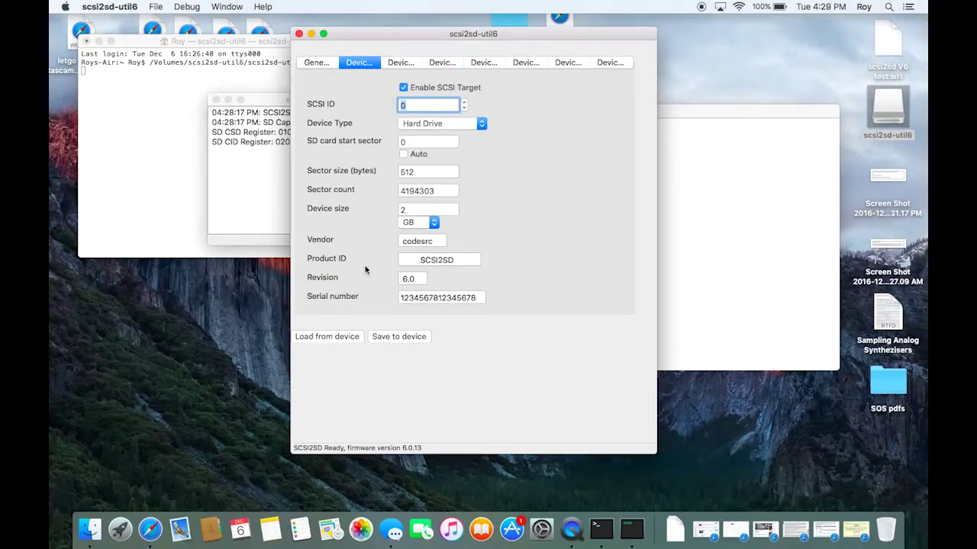
pyautogui.click(331, 338)
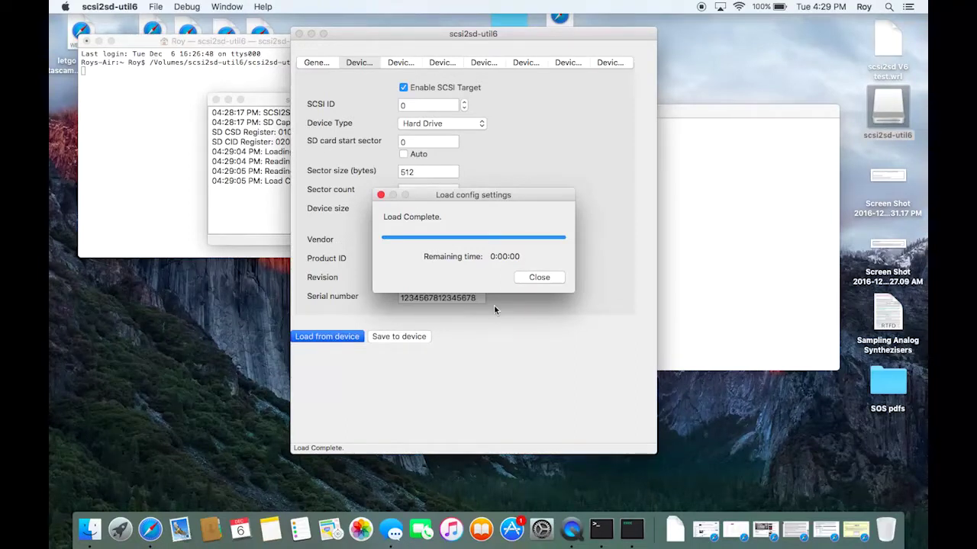
pyautogui.click(535, 278)
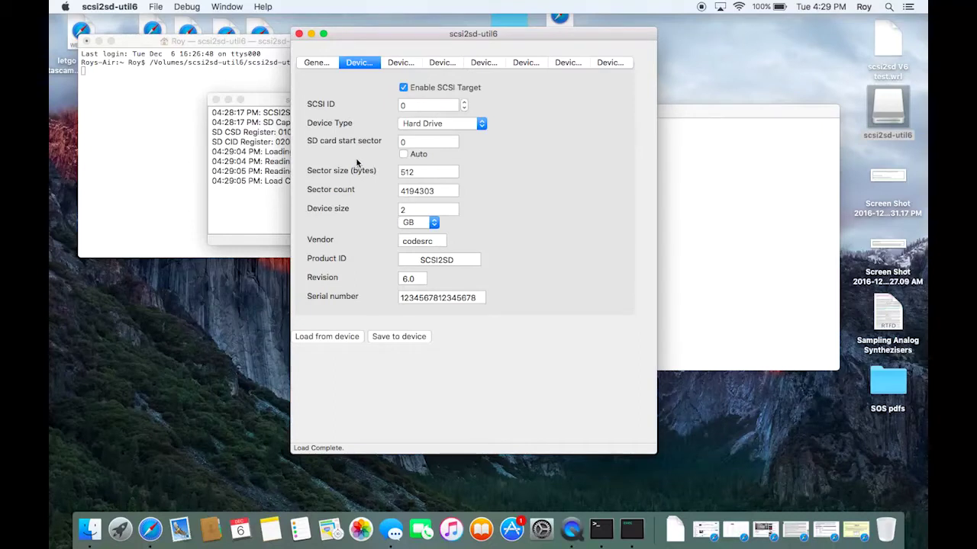
# Step: Clear the first device's existing size value to prepare a new entry
pyautogui.doubleClick(410, 208)
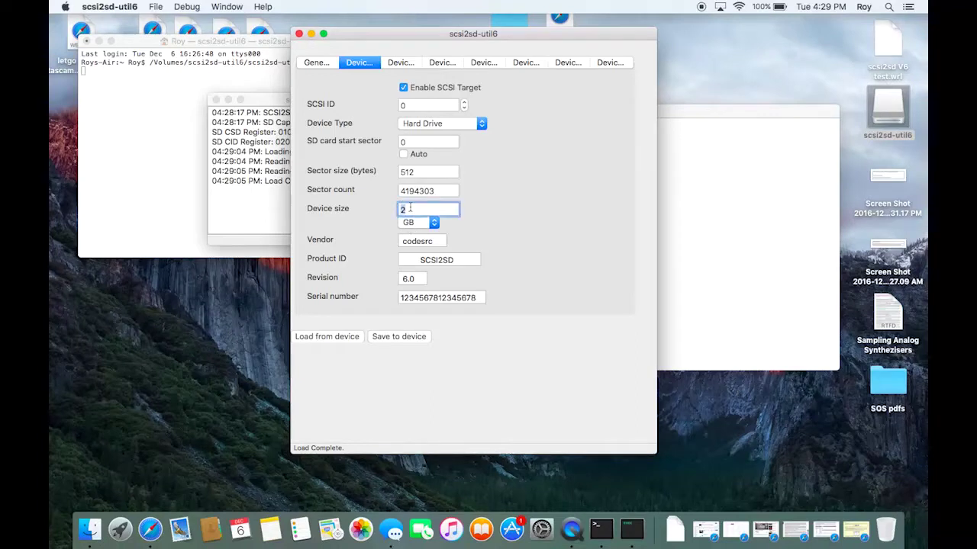
pyautogui.write('20')
pyautogui.press('BackSpace')
pyautogui.press('BackSpace')
pyautogui.write('100.5')
pyautogui.press('Left')
pyautogui.press('Left')
pyautogui.press('Left')
pyautogui.press('BackSpace')
pyautogui.press('BackSpace')
pyautogui.doubleClick(435, 208)
pyautogui.press('Left')
# Step: Set the first device's SD start sector to Auto and its size to 100 MB
pyautogui.click(403, 154)
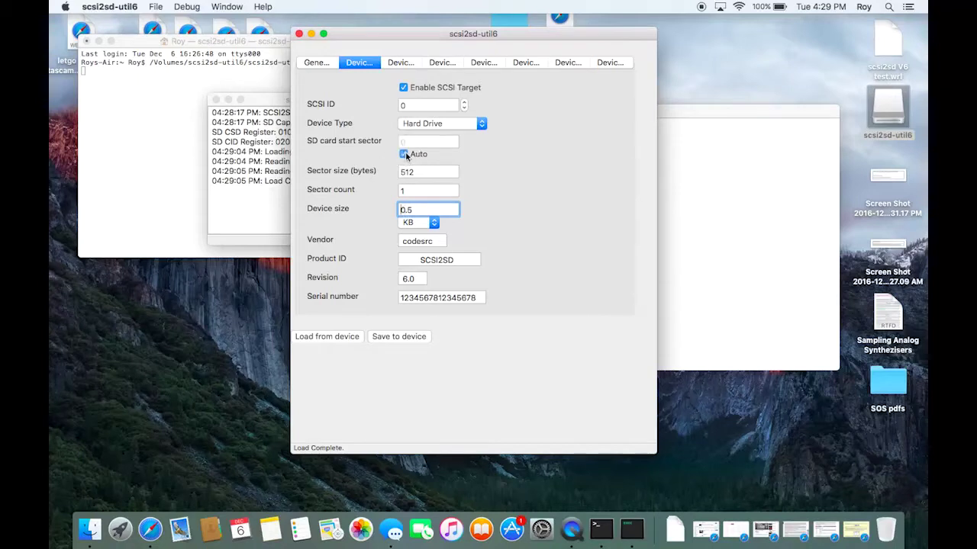
pyautogui.doubleClick(416, 211)
pyautogui.write('100')
pyautogui.click(412, 222)
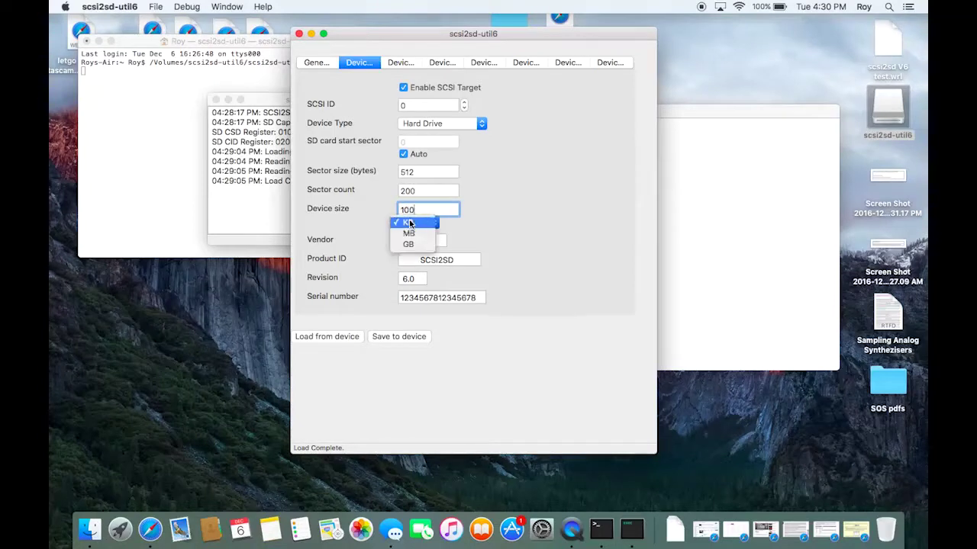
pyautogui.click(409, 232)
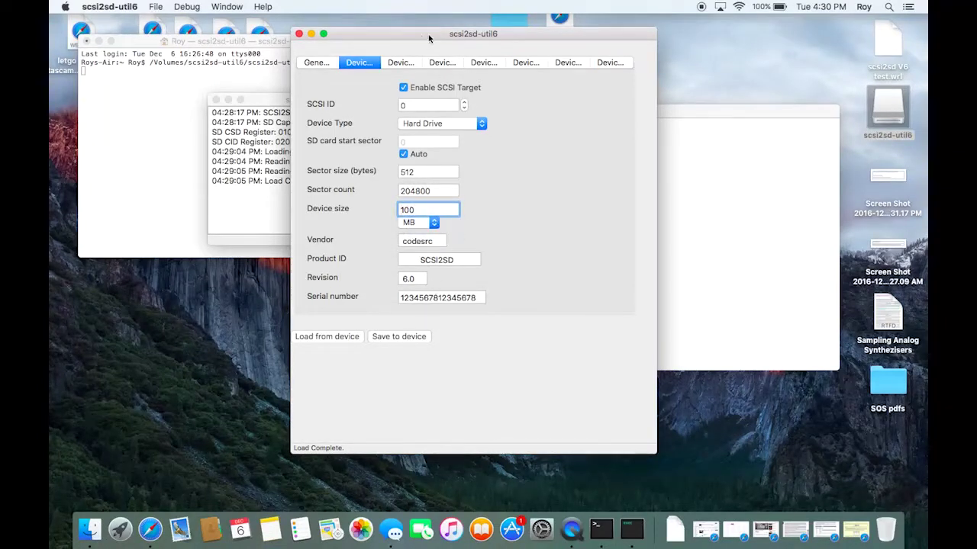
pyautogui.click(402, 62)
# Step: Enable the second device as SCSI ID 1 with an automatic start sector and 100 MB size
pyautogui.click(405, 87)
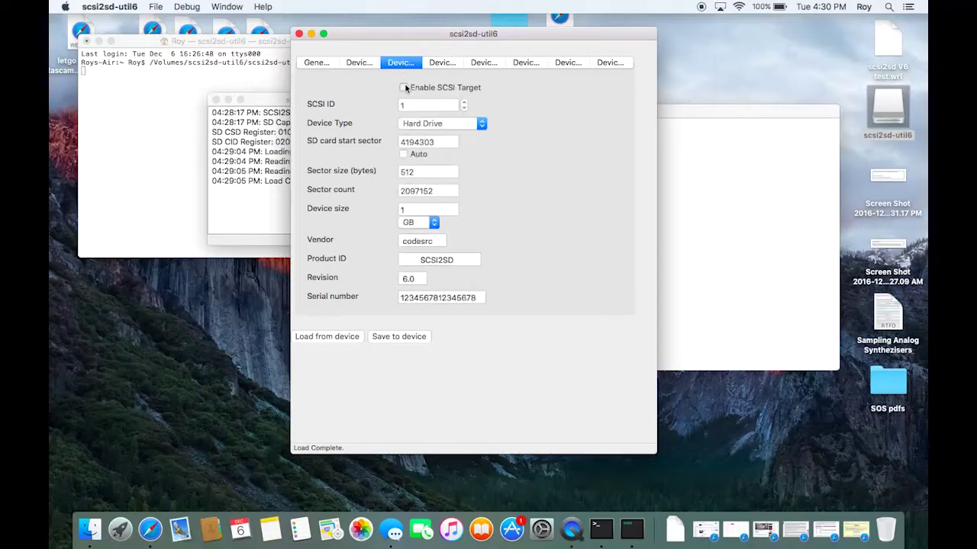
pyautogui.click(403, 155)
pyautogui.click(406, 209)
pyautogui.click(408, 221)
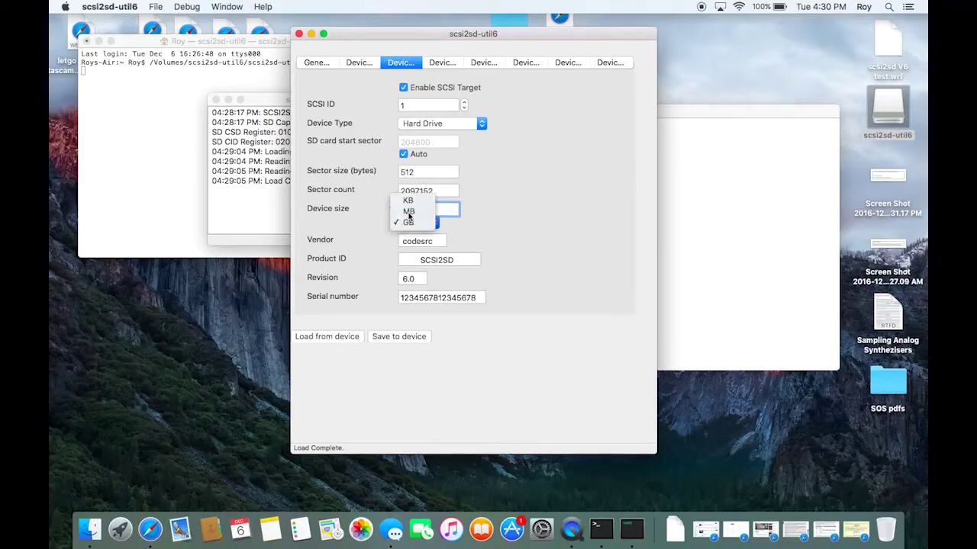
pyautogui.click(409, 211)
pyautogui.write('100')
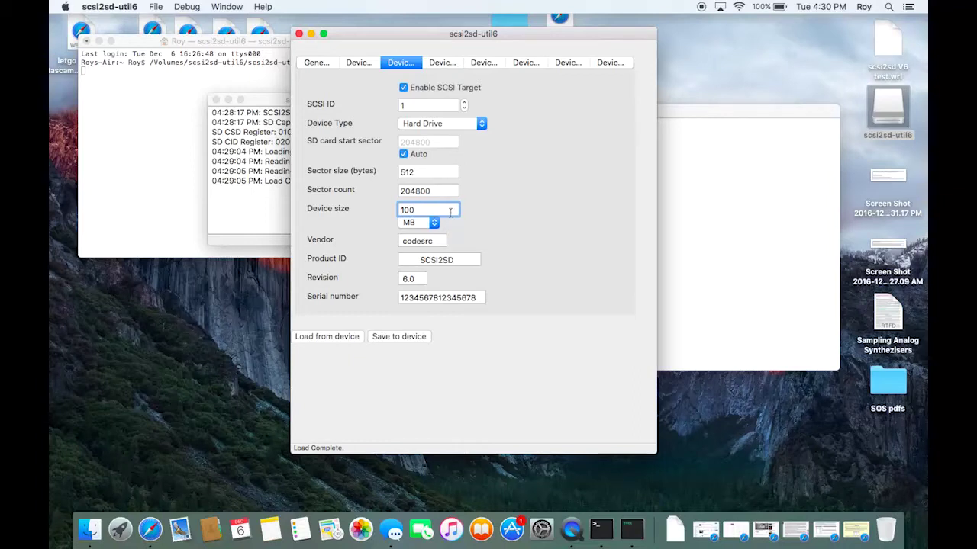
pyautogui.press('Return')
# Step: Enable the third device as a SCSI target sized 100 MB
pyautogui.click(437, 62)
pyautogui.click(404, 88)
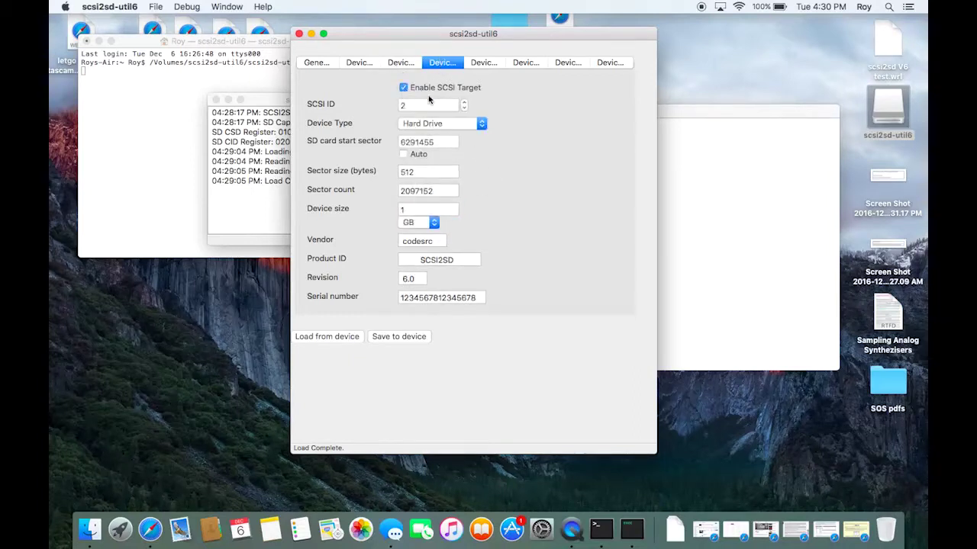
pyautogui.click(418, 222)
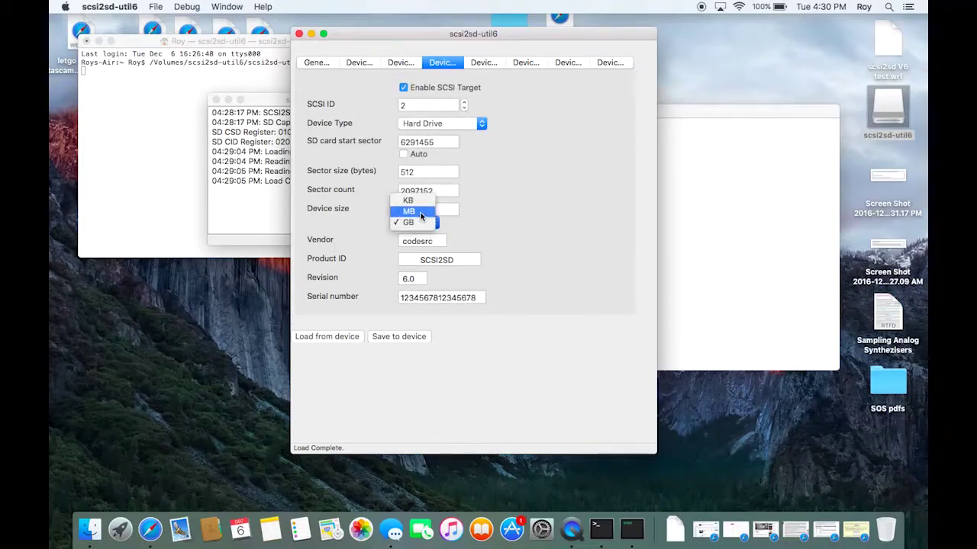
pyautogui.click(410, 210)
pyautogui.click(411, 210)
pyautogui.write('00')
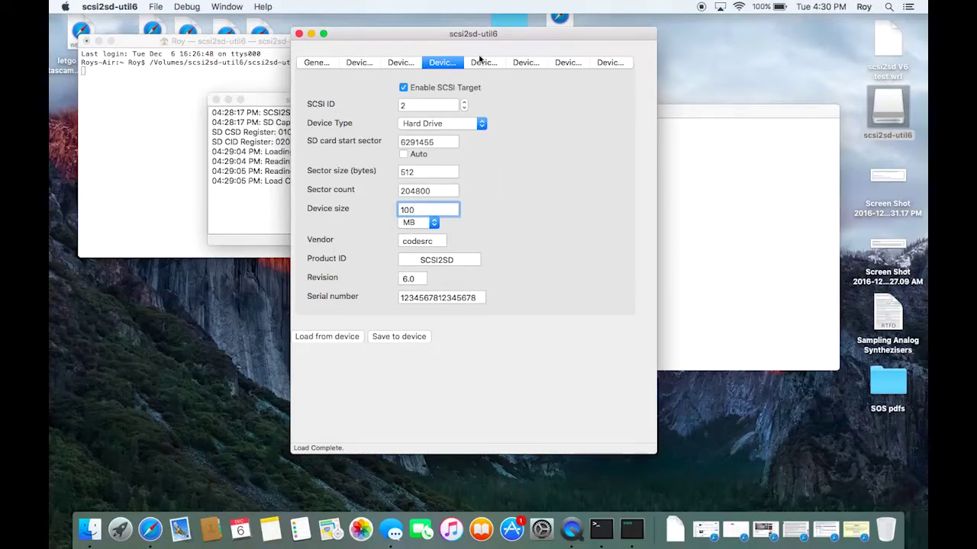
# Step: Enable the fourth device with an automatic start sector and 100 MB size
pyautogui.click(482, 63)
pyautogui.click(410, 89)
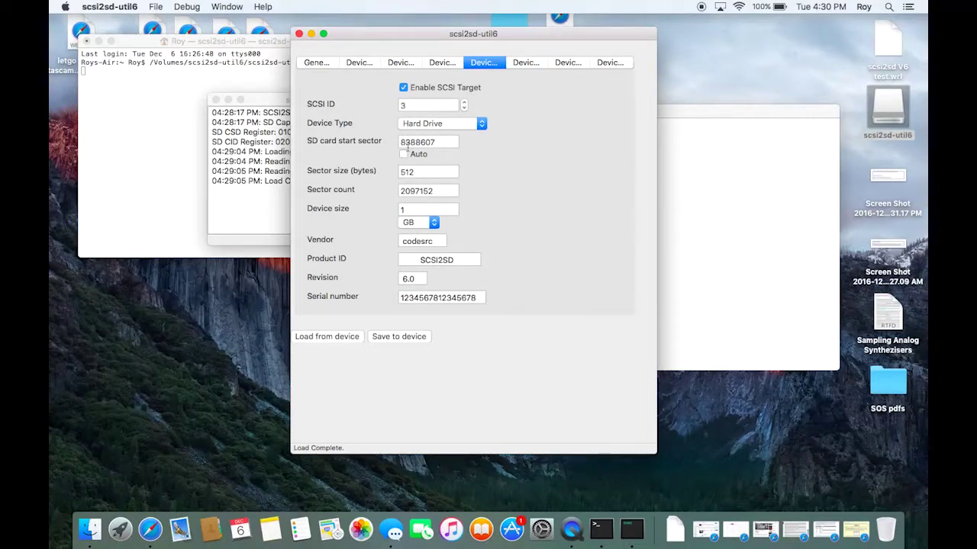
pyautogui.click(403, 154)
pyautogui.click(420, 222)
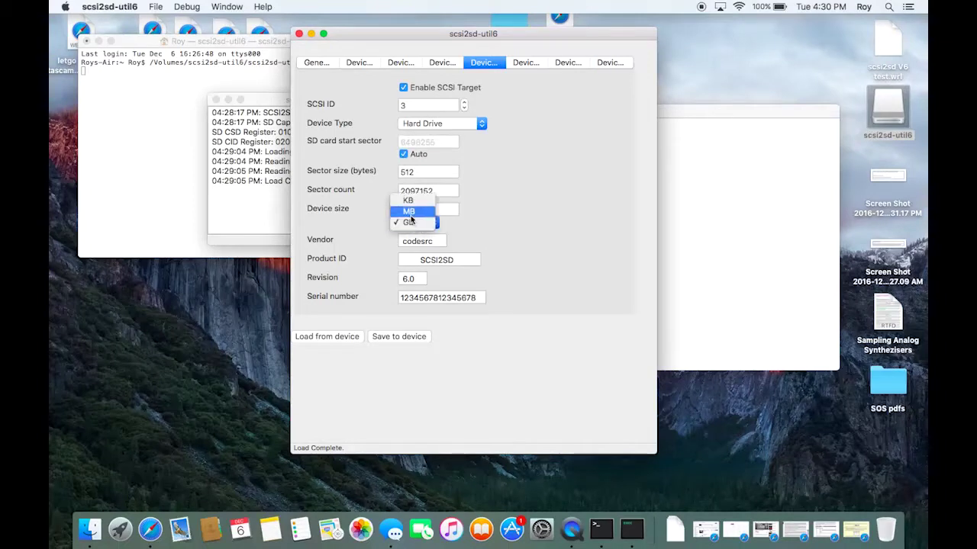
pyautogui.click(412, 209)
pyautogui.click(412, 208)
pyautogui.write('00')
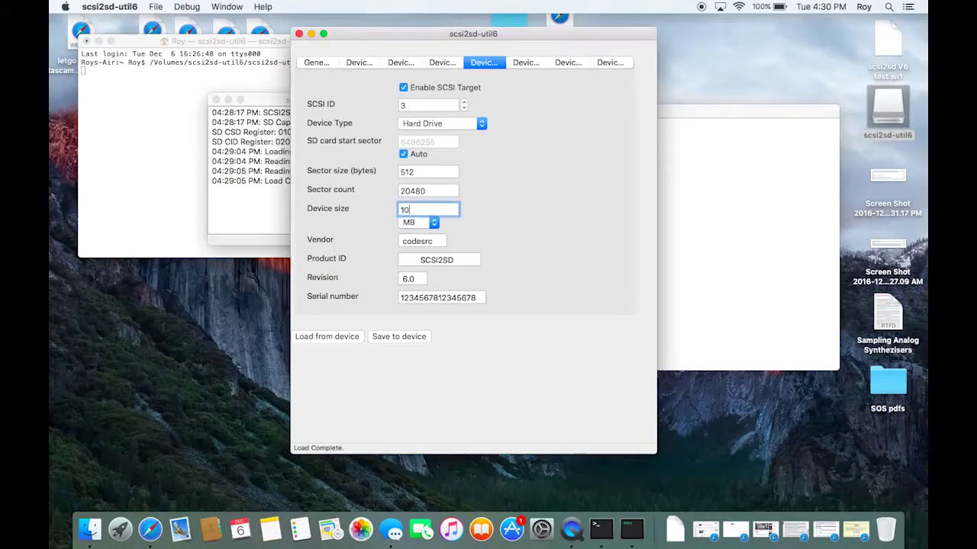
pyautogui.click(479, 203)
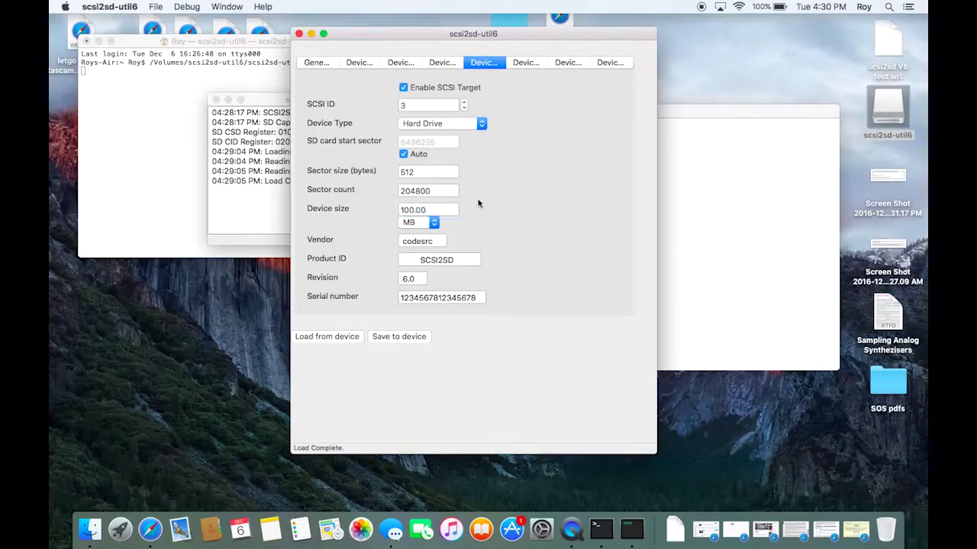
# Step: Review all device pages, confirming slots five onward stay disabled
pyautogui.click(517, 62)
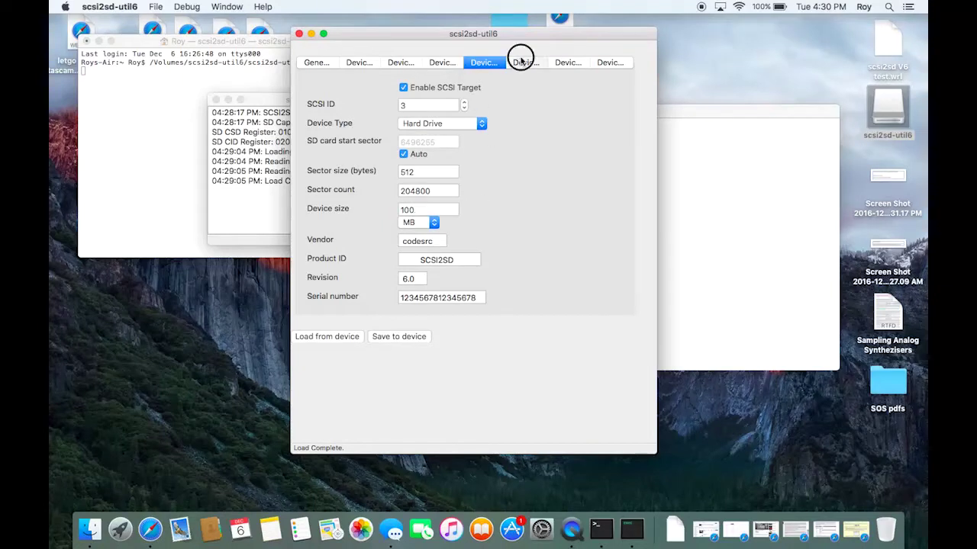
pyautogui.click(565, 63)
pyautogui.click(595, 63)
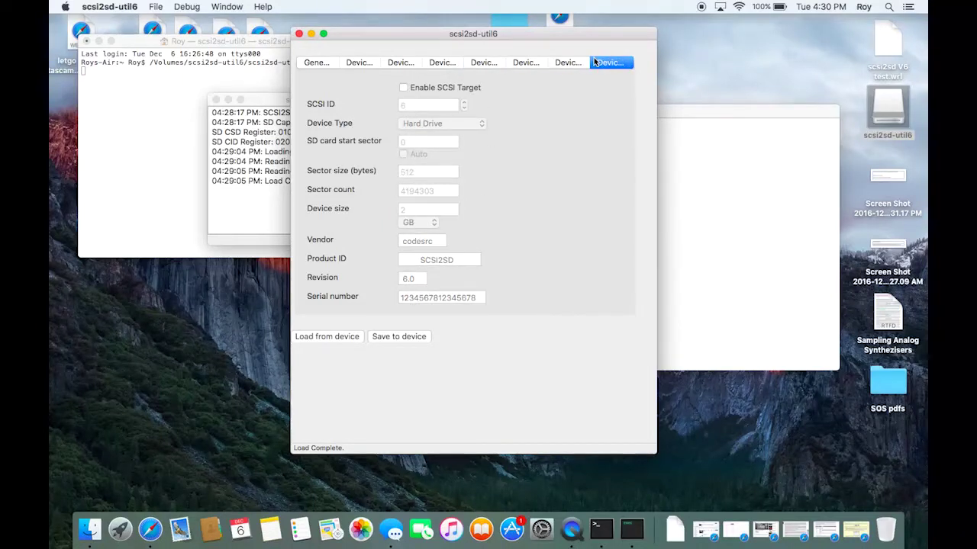
pyautogui.click(468, 63)
pyautogui.click(446, 64)
pyautogui.click(406, 62)
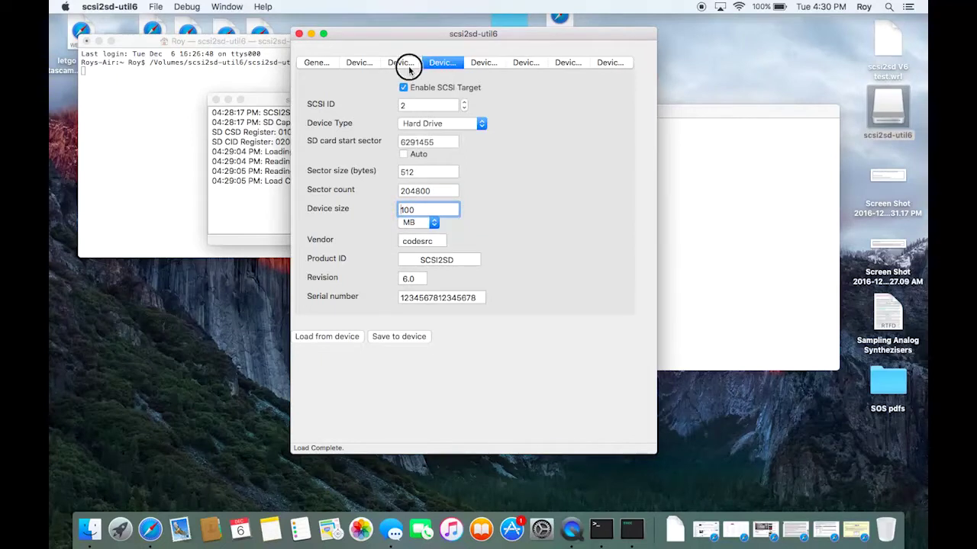
pyautogui.click(367, 65)
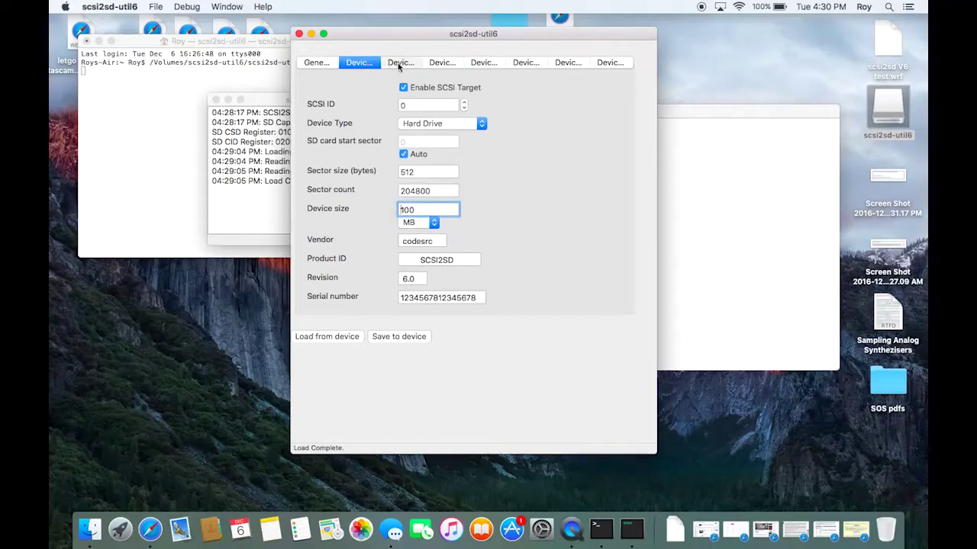
pyautogui.click(397, 62)
pyautogui.click(438, 64)
pyautogui.click(473, 65)
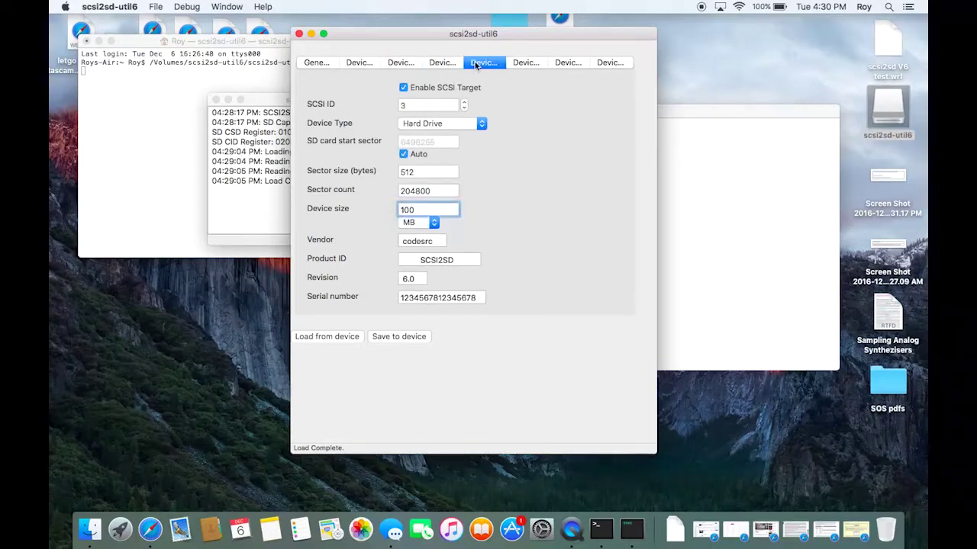
# Step: Turn on Auto start sector for the SCSI ID 2 drive, then recheck every drive tab
pyautogui.click(447, 70)
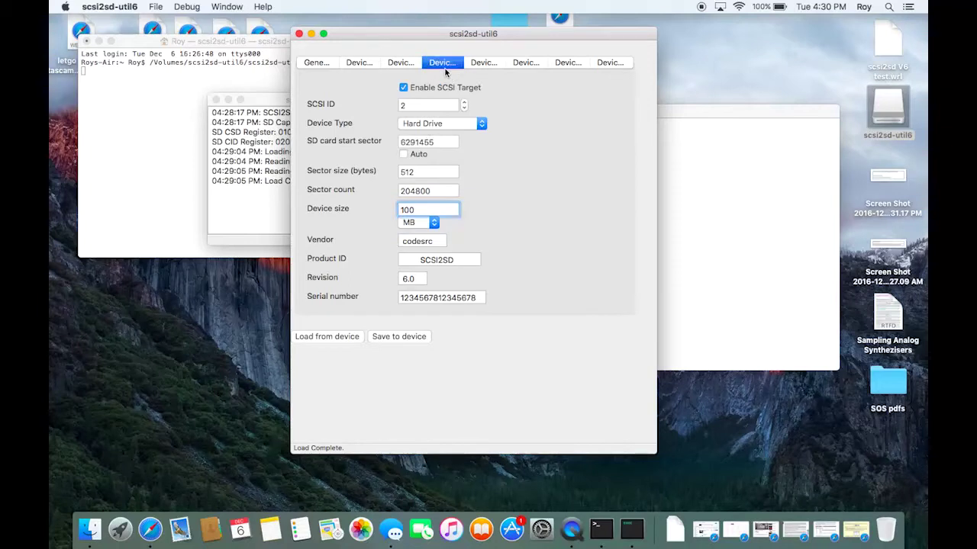
pyautogui.click(403, 154)
pyautogui.click(399, 64)
pyautogui.click(437, 65)
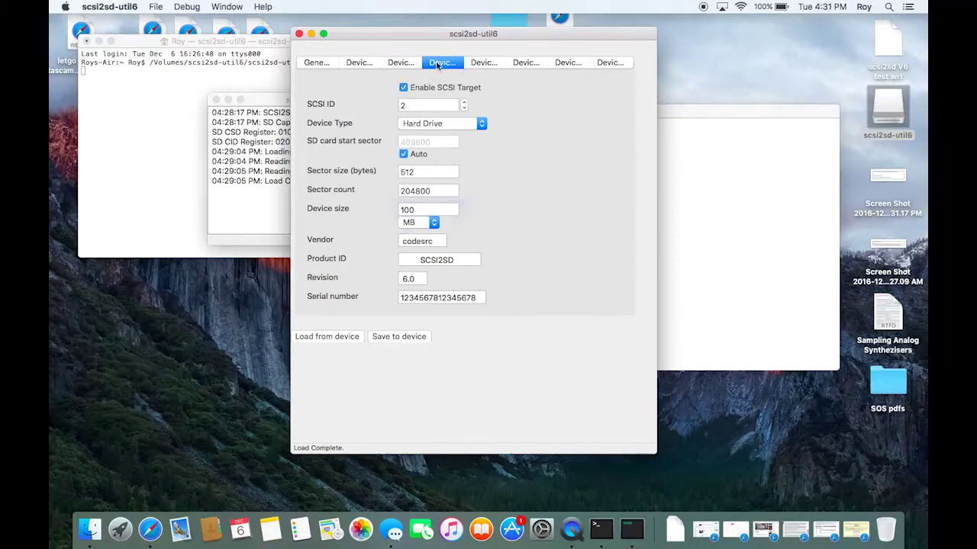
pyautogui.click(481, 64)
pyautogui.click(508, 66)
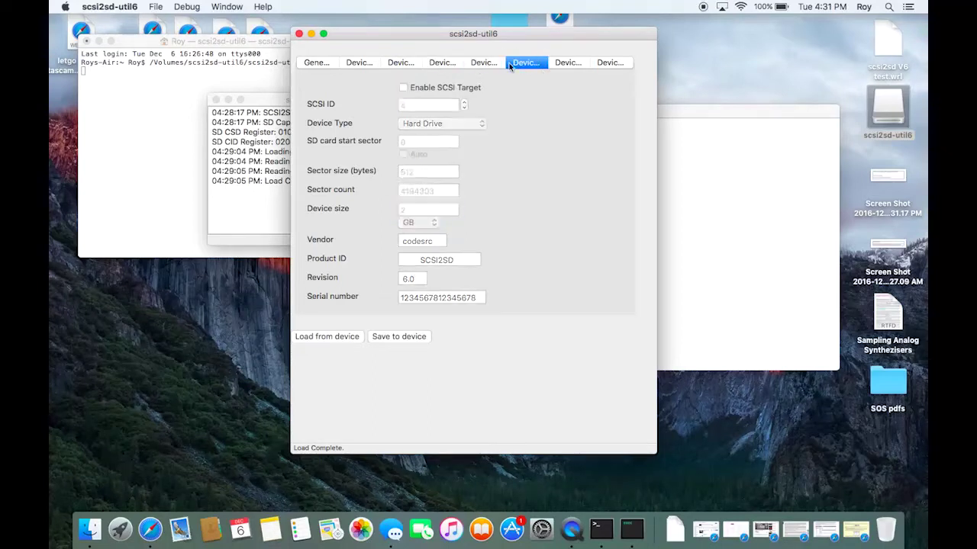
pyautogui.click(482, 65)
pyautogui.click(452, 65)
pyautogui.click(404, 64)
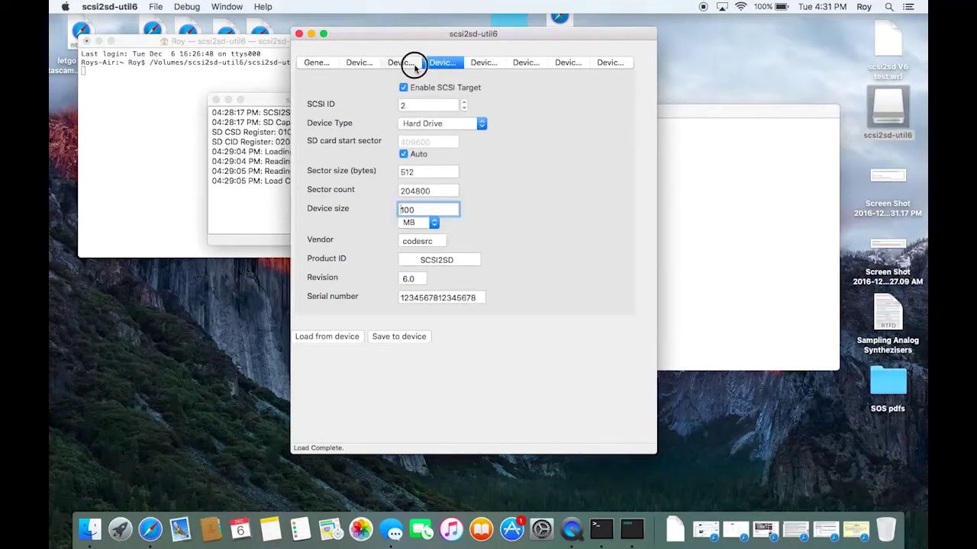
pyautogui.click(362, 63)
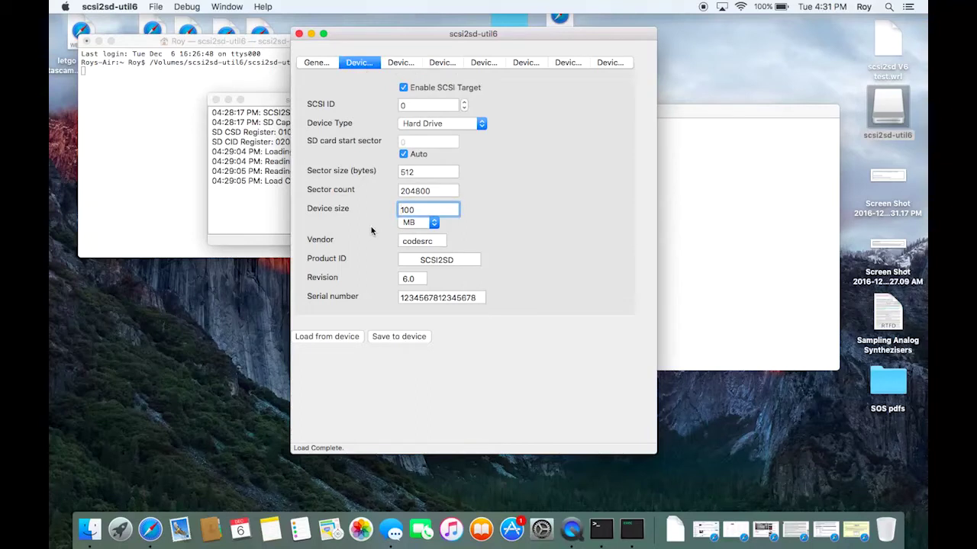
# Step: Save the four-drive configuration to the board, then quit scsi2sd-util6 and close Terminal
pyautogui.click(398, 338)
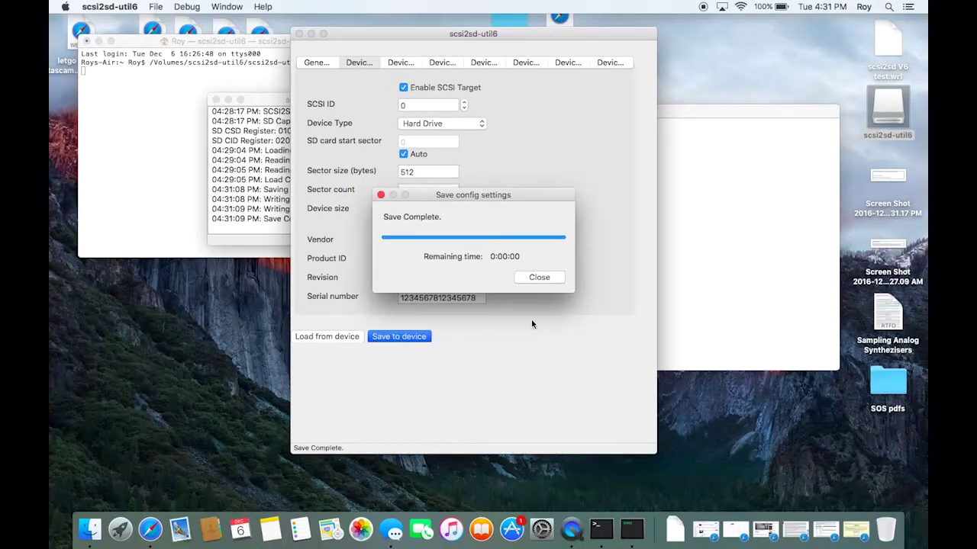
pyautogui.click(538, 277)
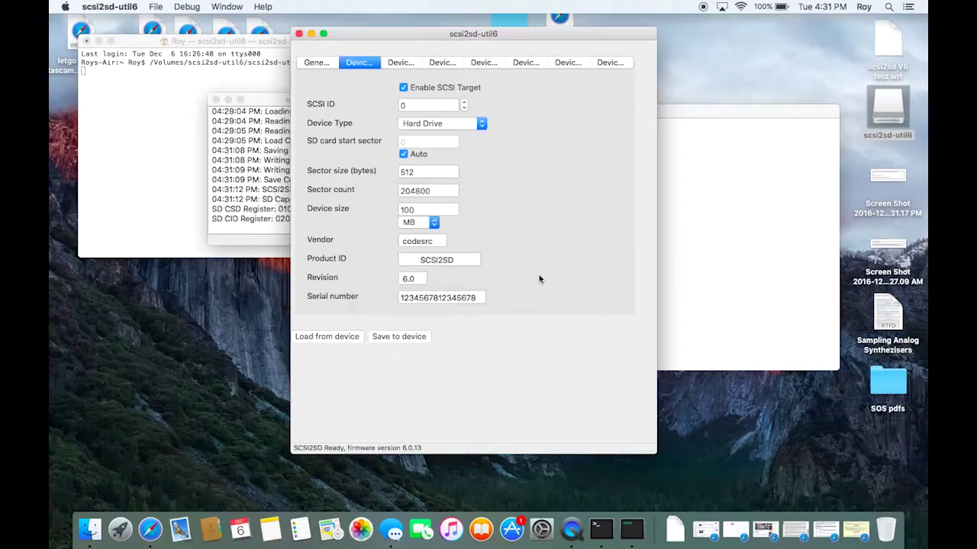
pyautogui.click(113, 7)
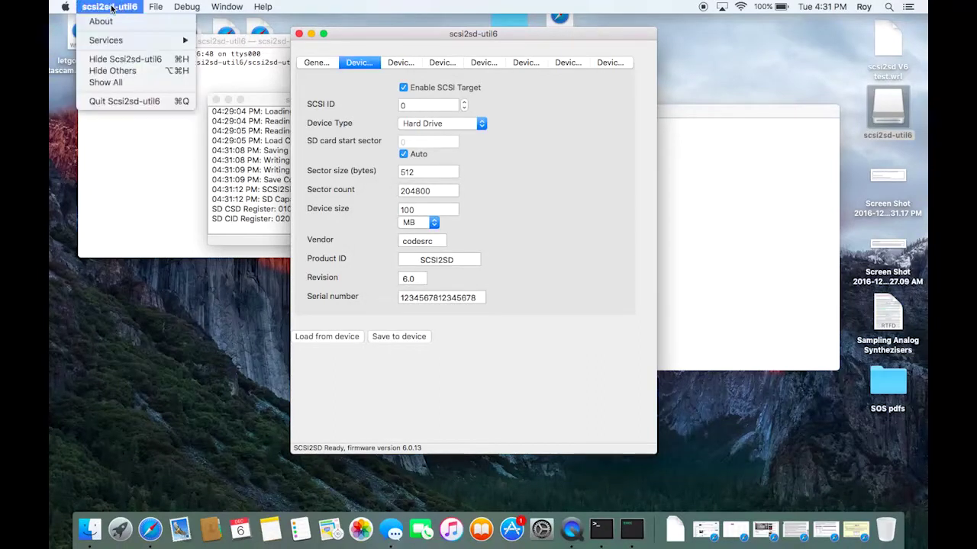
pyautogui.click(127, 102)
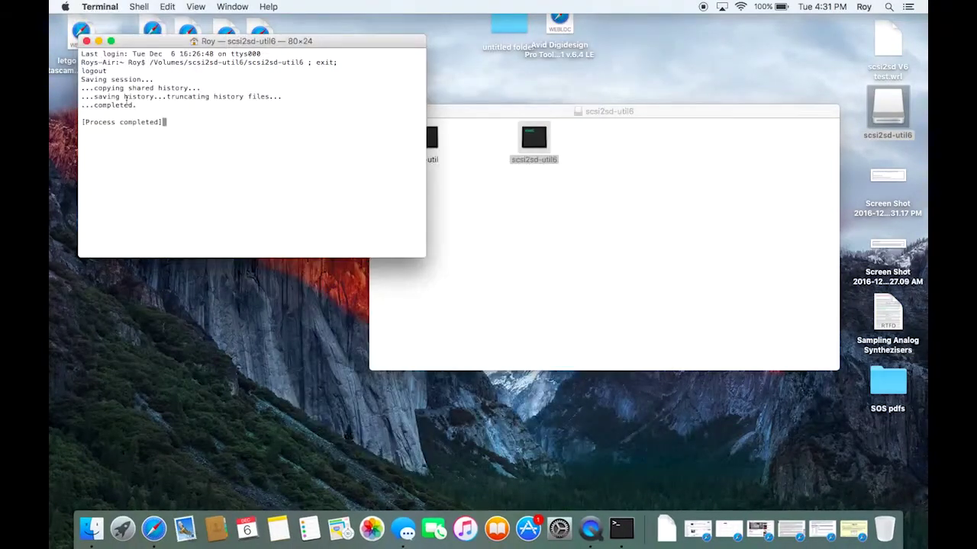
pyautogui.click(86, 40)
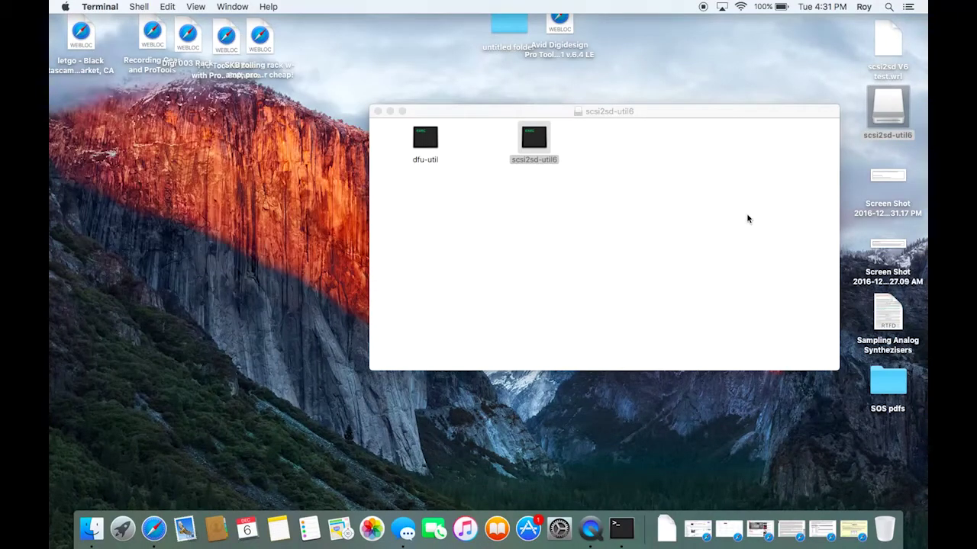
# Step: Open a new Finder window and ignore the three unreadable-disk alerts
pyautogui.click(86, 519)
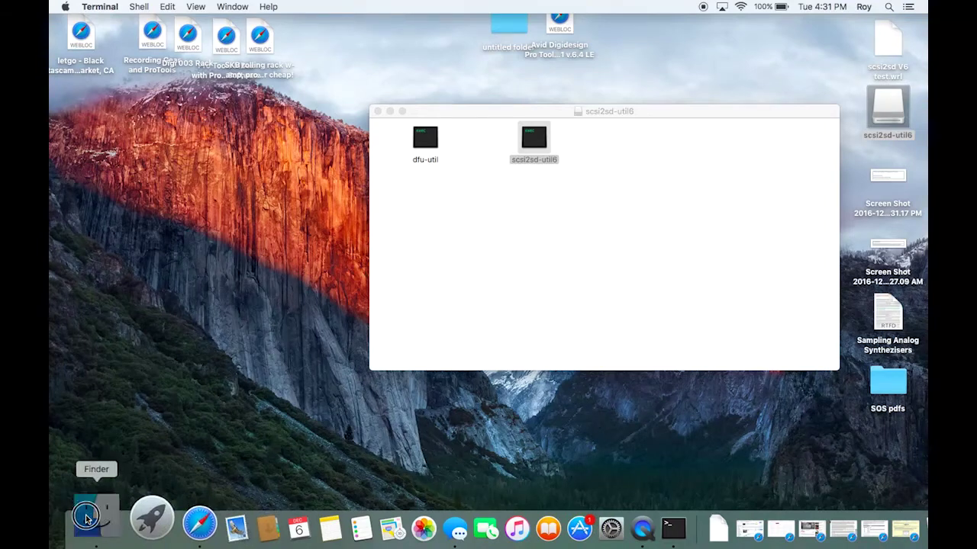
pyautogui.press('super+n')
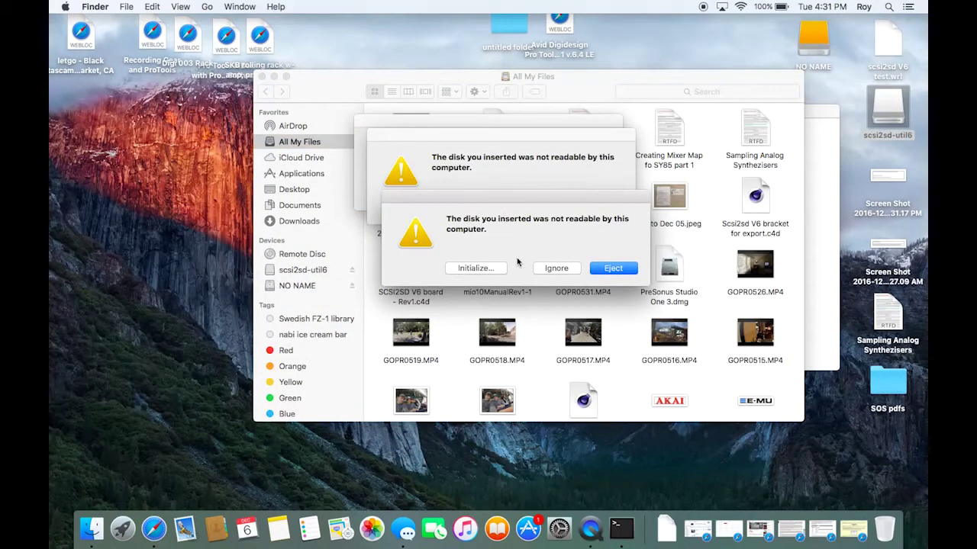
pyautogui.click(550, 277)
pyautogui.click(546, 207)
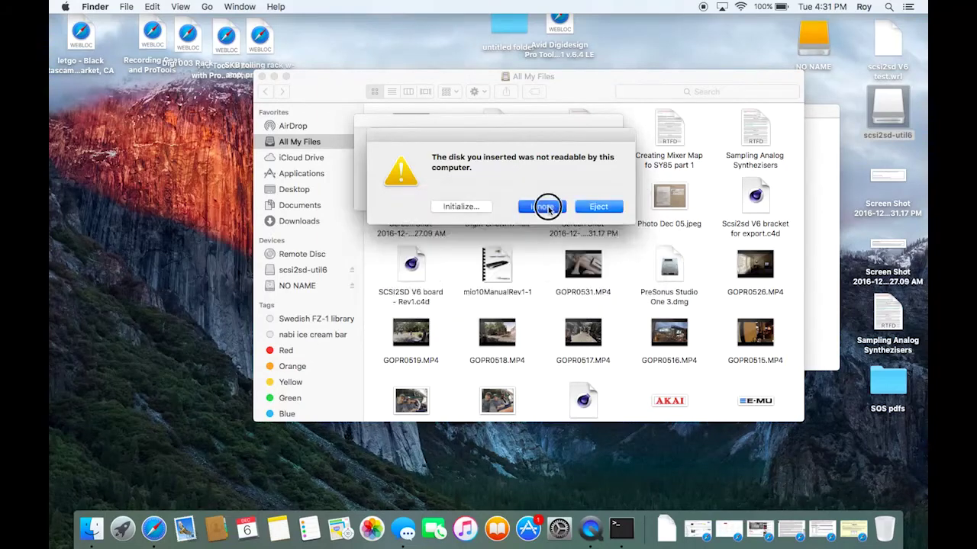
pyautogui.click(534, 194)
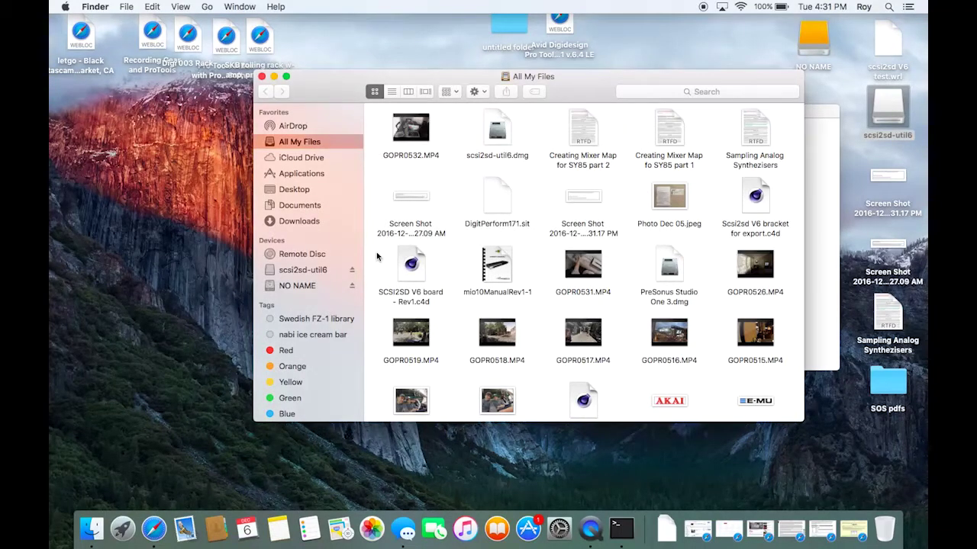
pyautogui.press('super+space')
# Step: Launch Disk Utility and erase the first codesrc SCSI2SD disk as volume '1'
pyautogui.write('disk Utility')
pyautogui.press('Return')
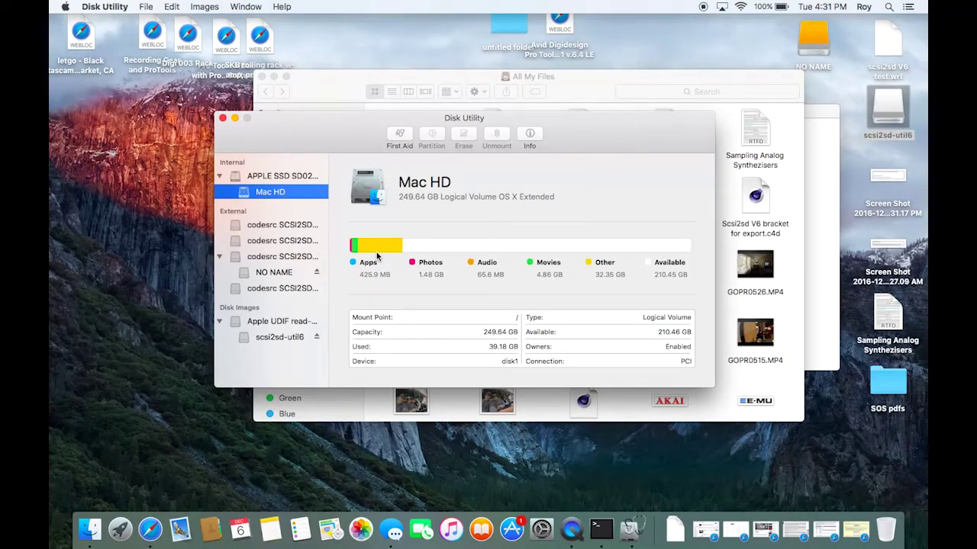
pyautogui.click(280, 225)
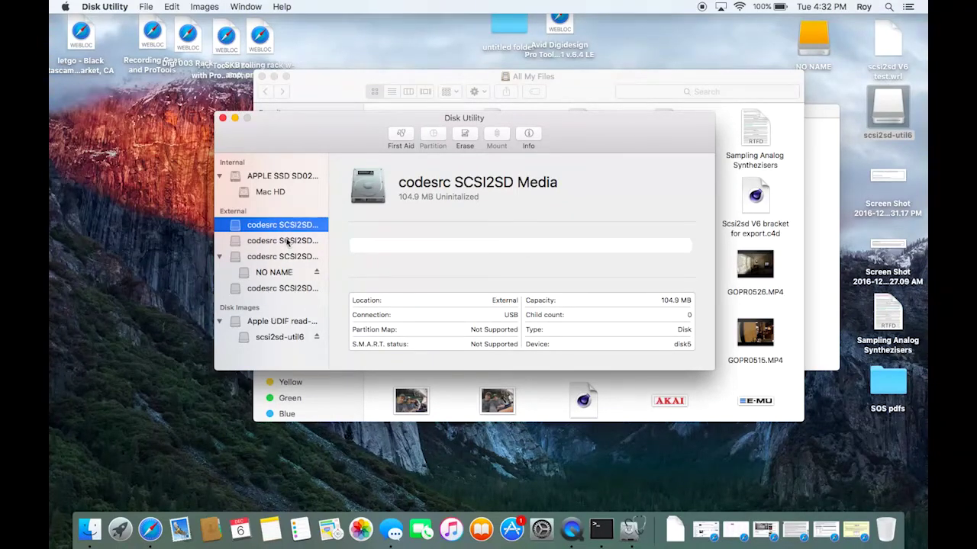
pyautogui.click(465, 138)
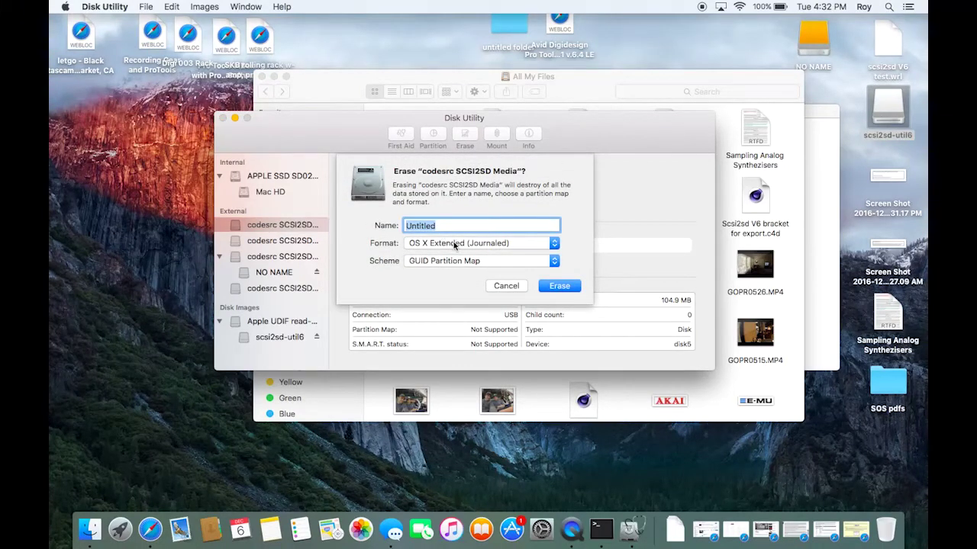
pyautogui.write('1')
pyautogui.click(554, 289)
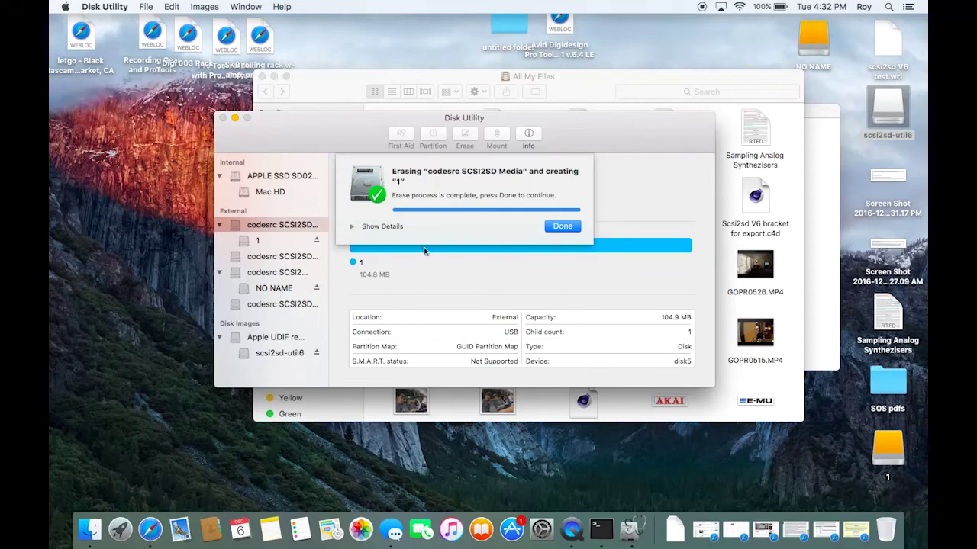
# Step: Erase the second codesrc SCSI2SD disk as a volume named '2'
pyautogui.click(567, 227)
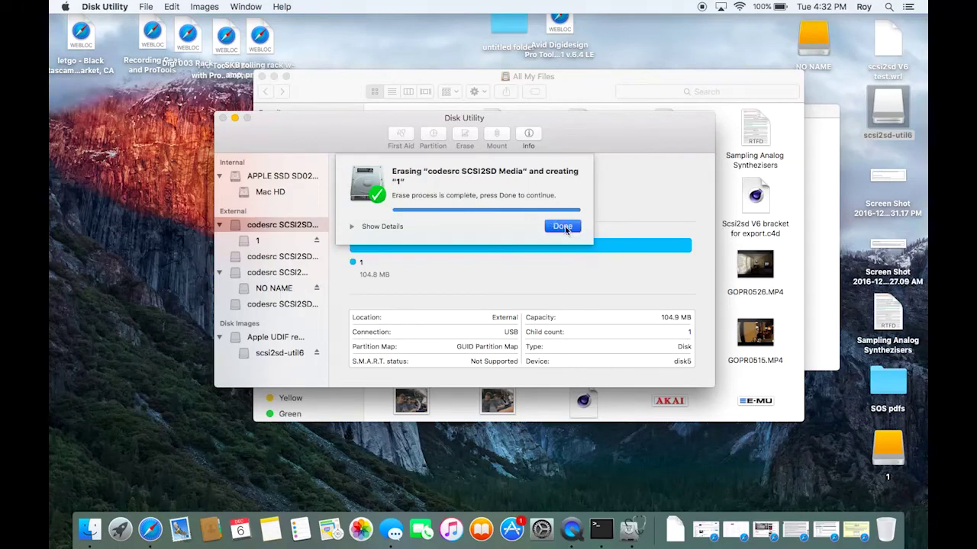
pyautogui.click(275, 257)
pyautogui.click(465, 137)
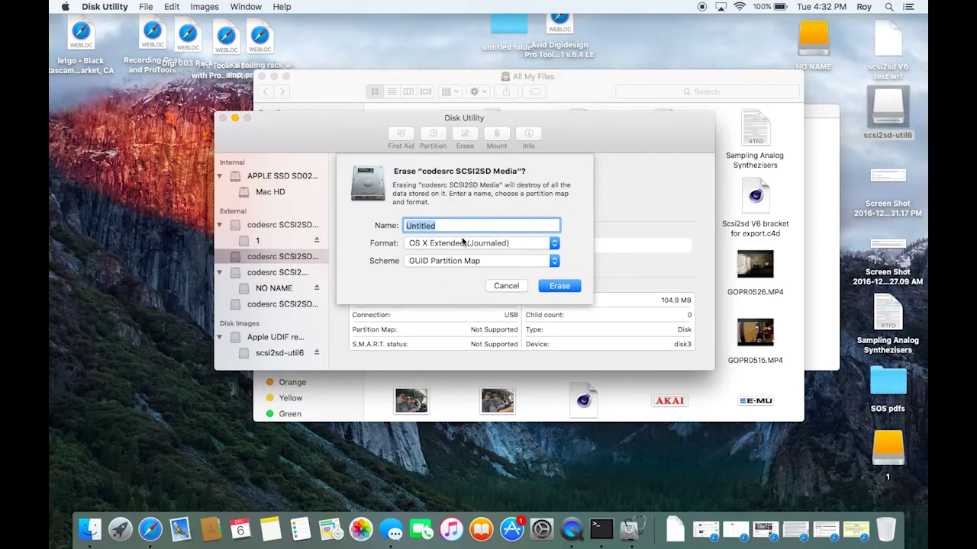
pyautogui.write('2')
pyautogui.click(558, 286)
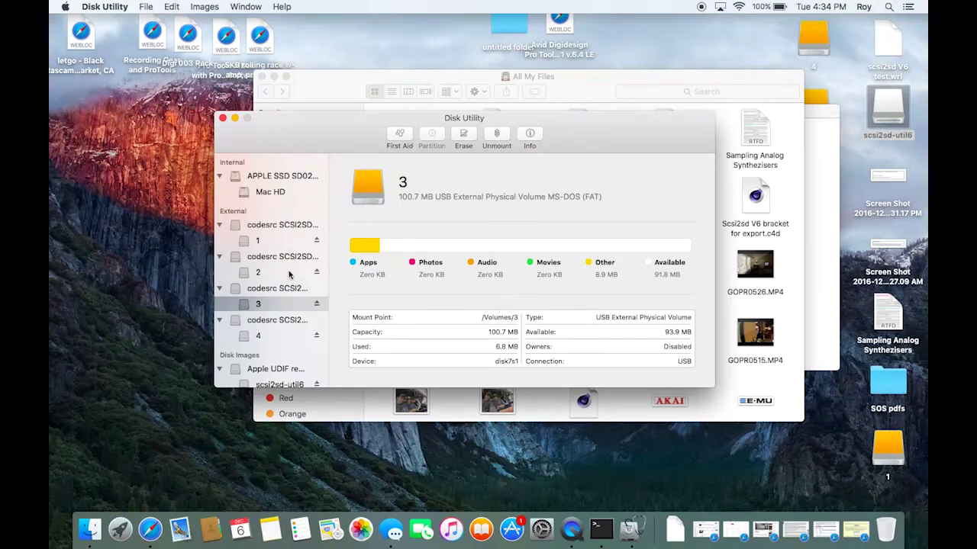
# Step: Inspect each of the four SCSI2SD disks in turn in the Disk Utility sidebar
pyautogui.click(288, 229)
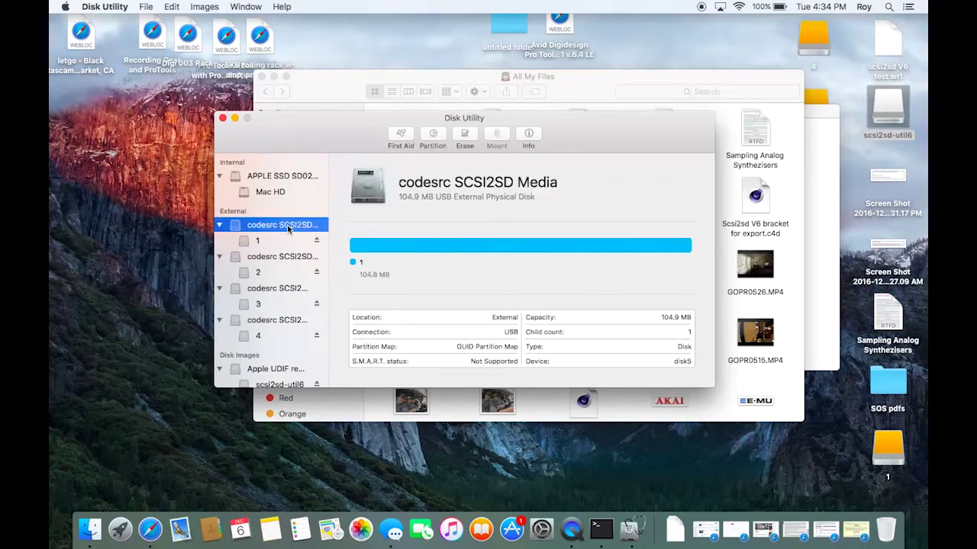
pyautogui.click(277, 259)
pyautogui.click(271, 289)
pyautogui.click(266, 323)
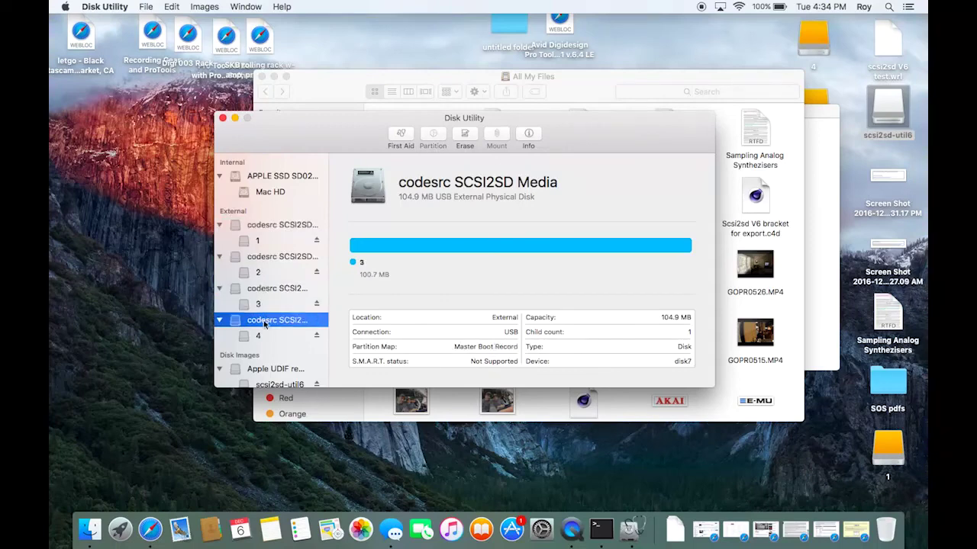